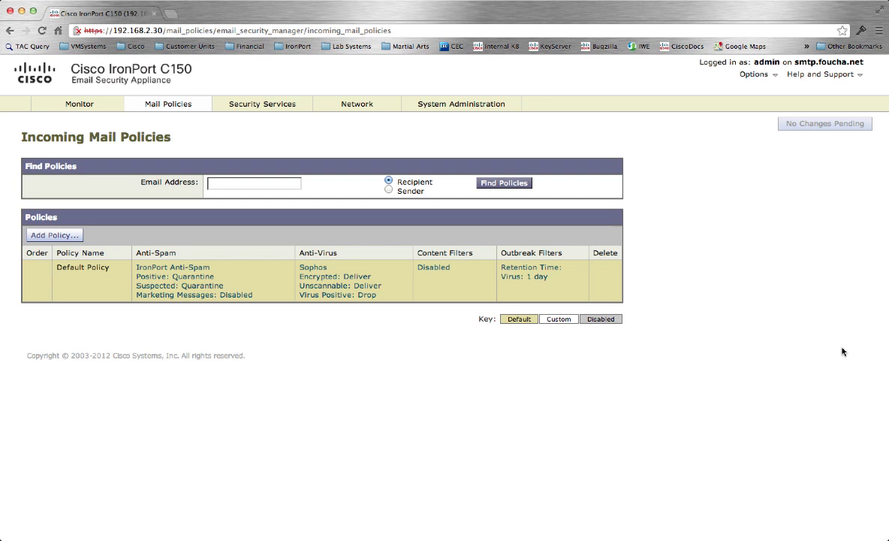
Step: Start a new incoming content filter named DROP, described 'This email filter will Drop email'
mouse_move(168, 105)
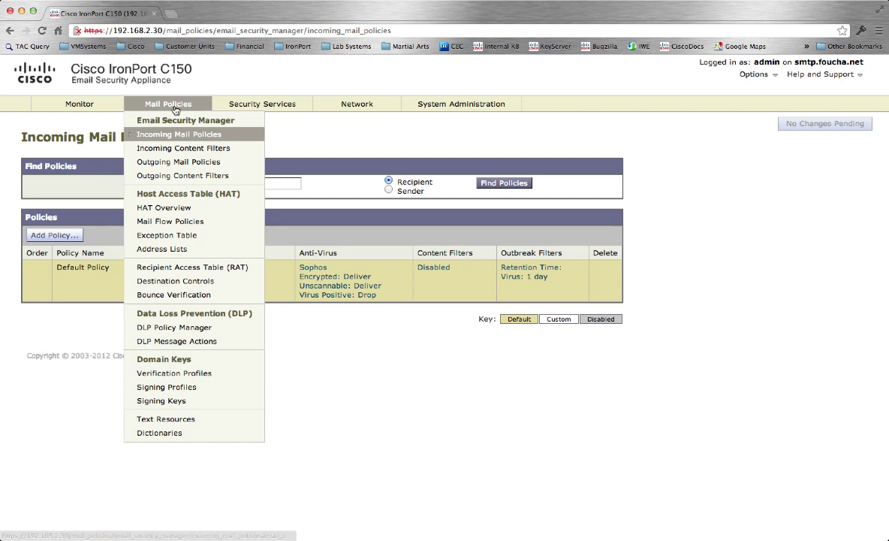
click(178, 155)
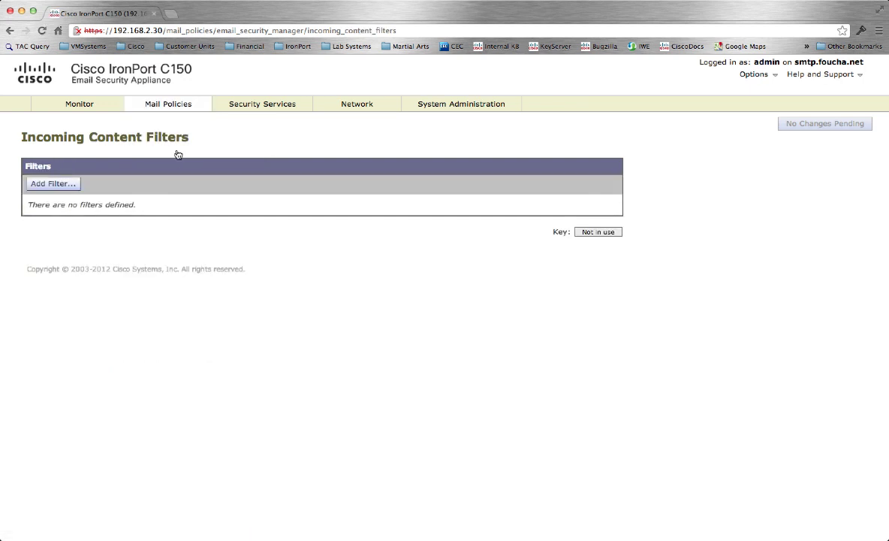
click(57, 185)
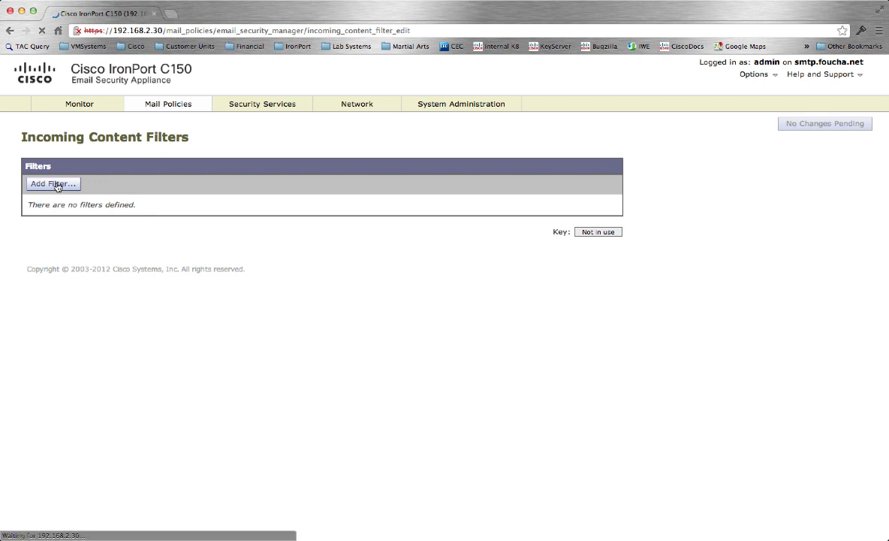
click(260, 182)
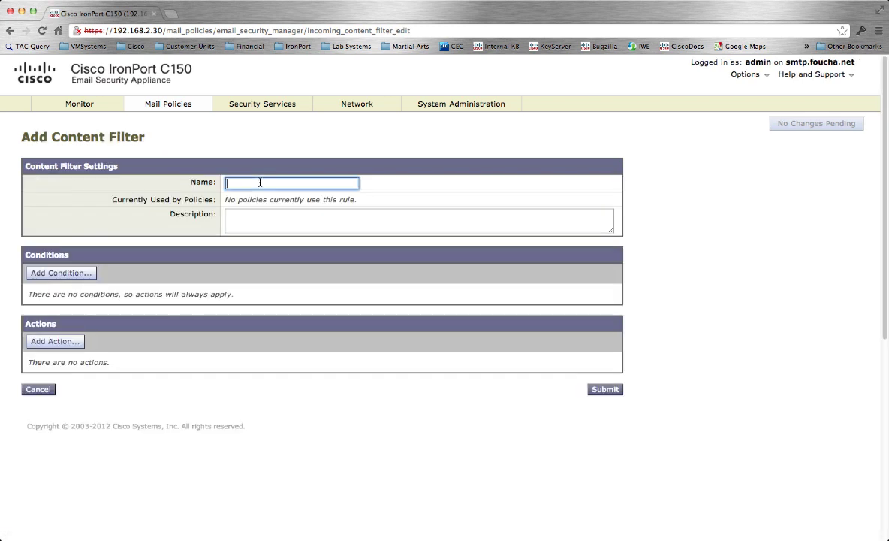
text(DROP)
click(301, 220)
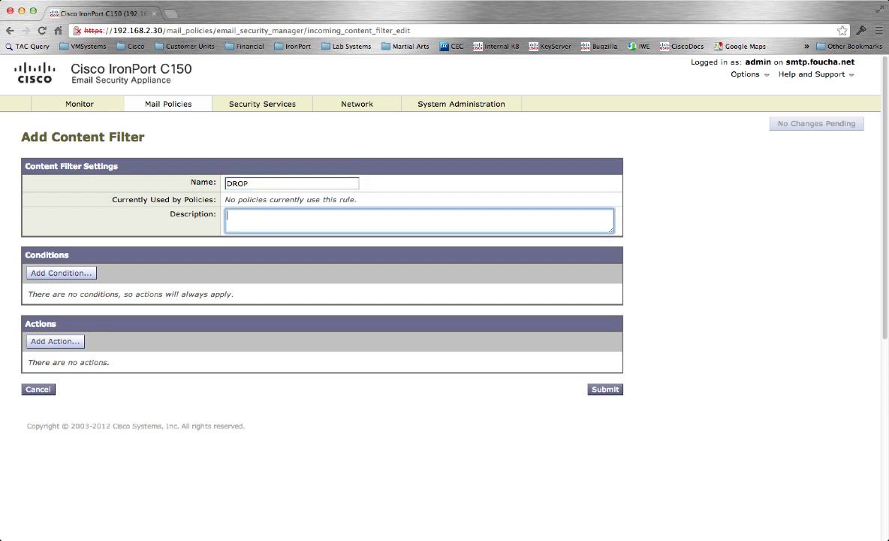
text(This email filter will Drop)
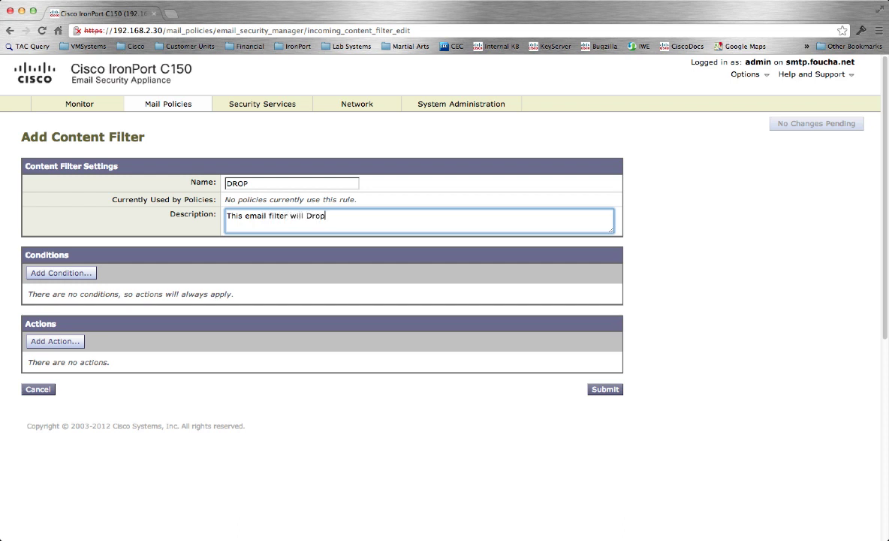
text( email.)
Step: Add a Drop (Final Action) action to the DROP filter
click(57, 344)
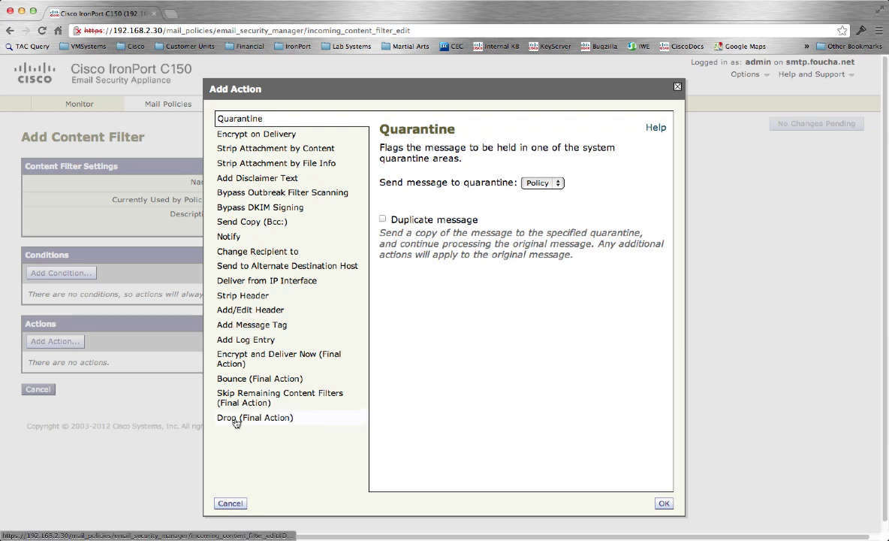
click(234, 417)
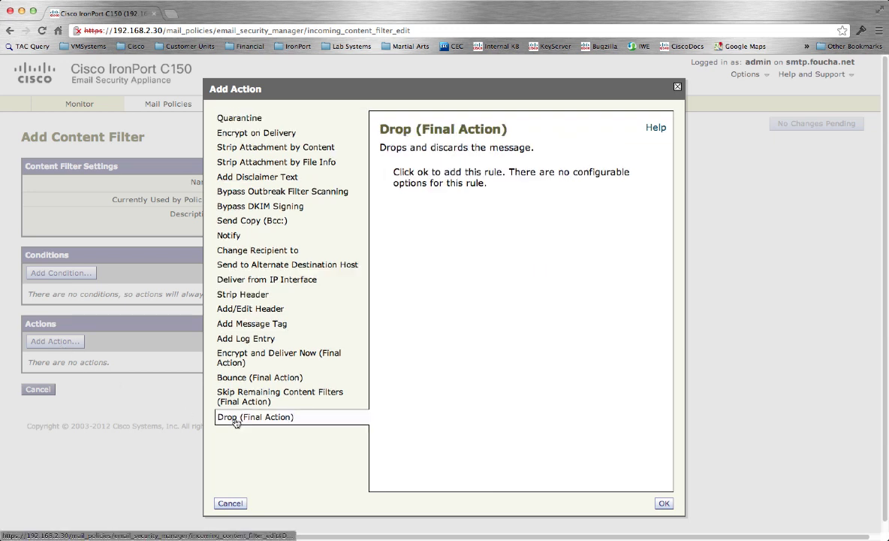
click(663, 504)
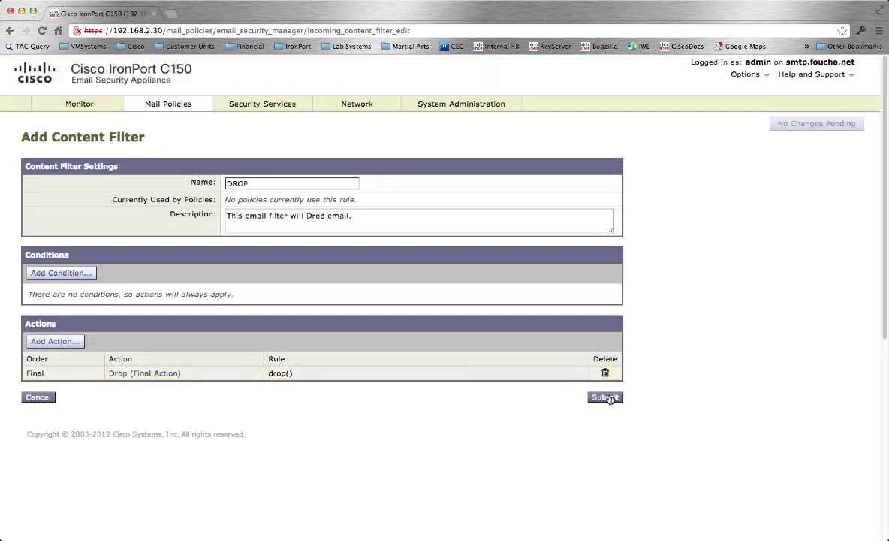
Step: Submit the DROP content filter so it appears in the Incoming Content Filters list
click(607, 398)
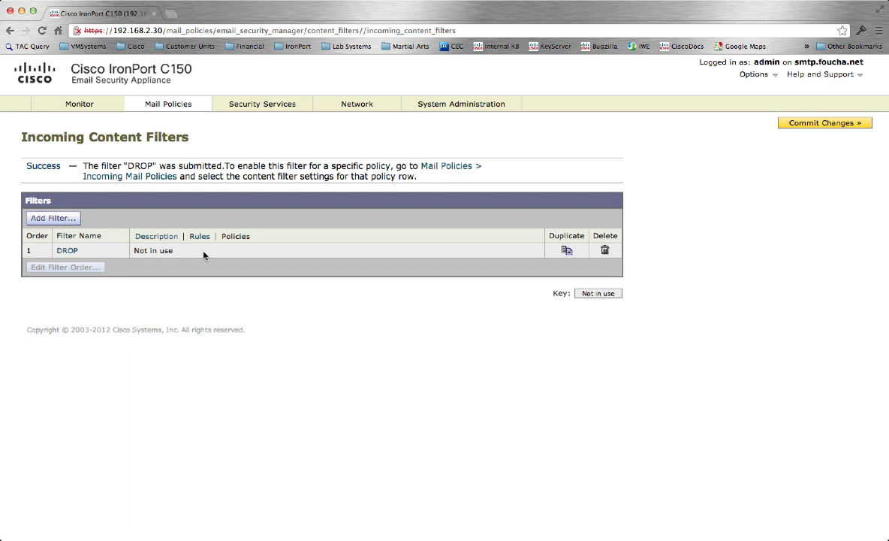
mouse_move(175, 106)
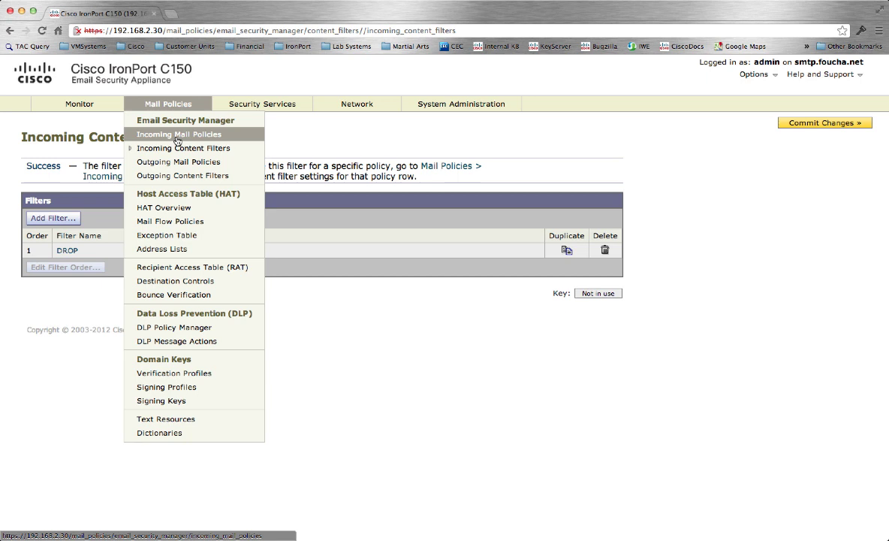
Step: Create an incoming mail policy named Whitelist that matches one trusted sender address
click(178, 140)
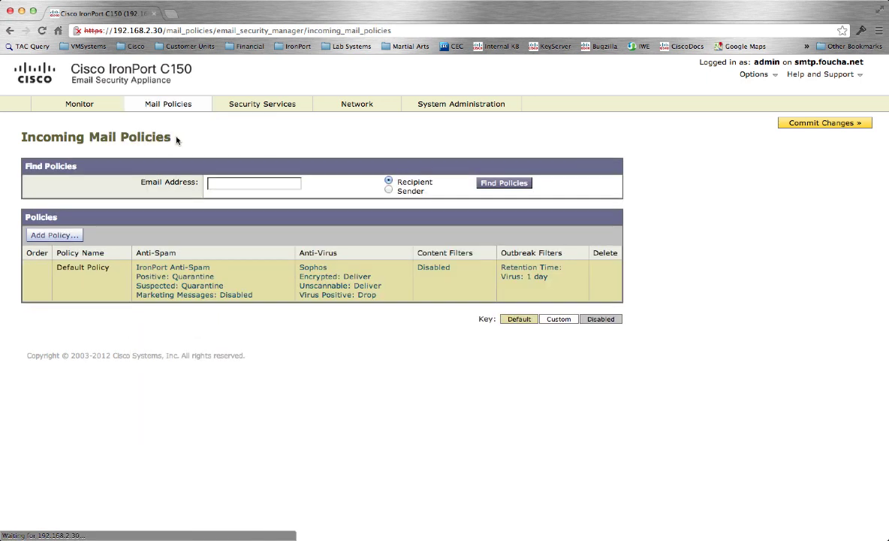
click(63, 238)
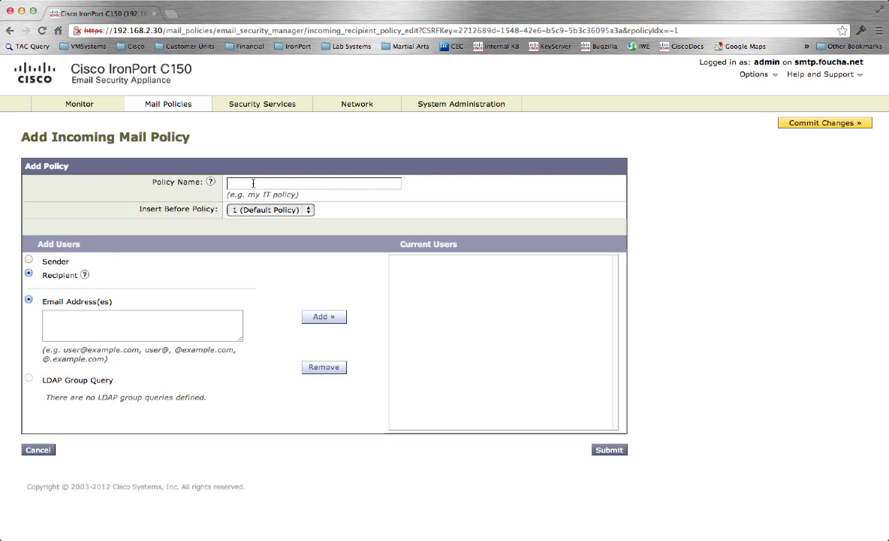
click(257, 184)
text(Whit)
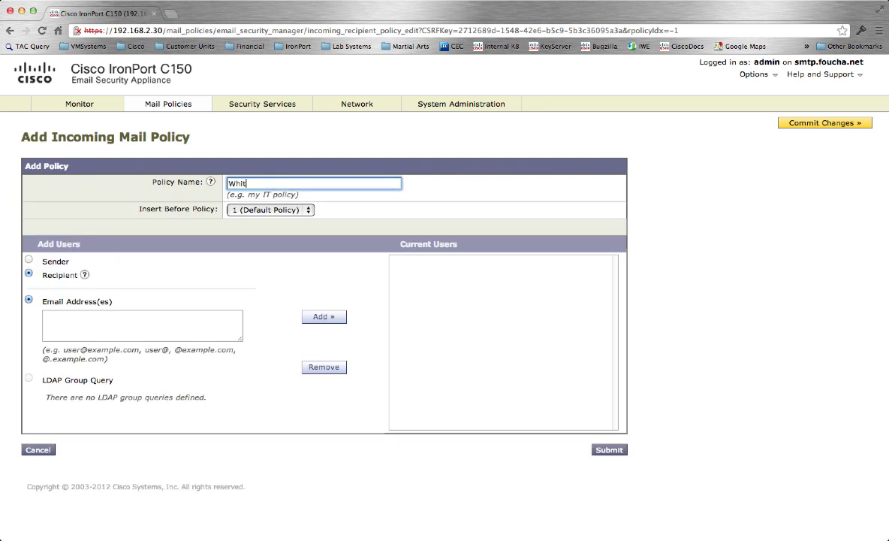
text(elist)
click(28, 259)
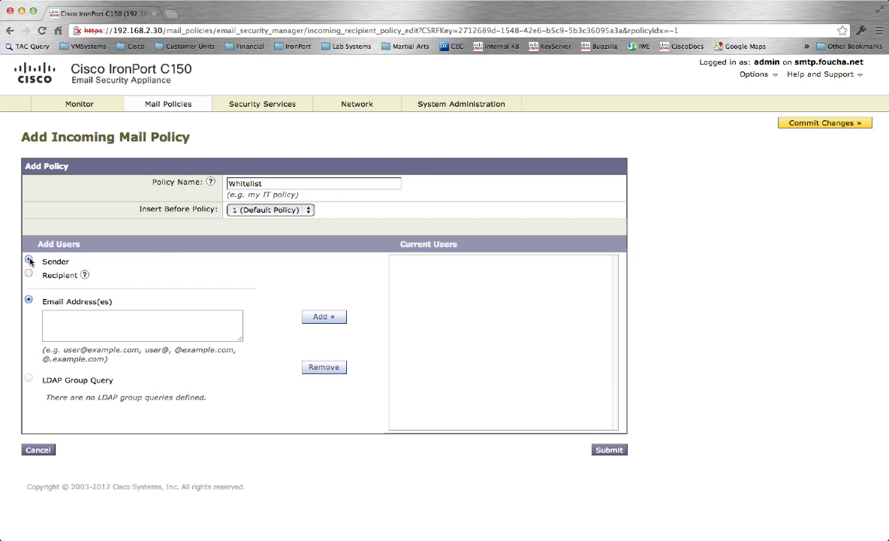
click(73, 318)
text(g)
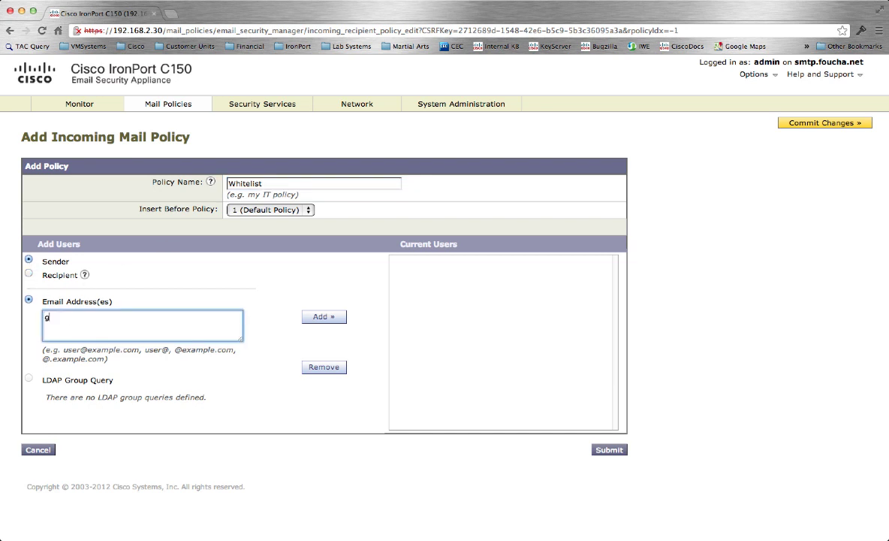
text(oodg)
key(BackSpace)
text(dguy@example.com)
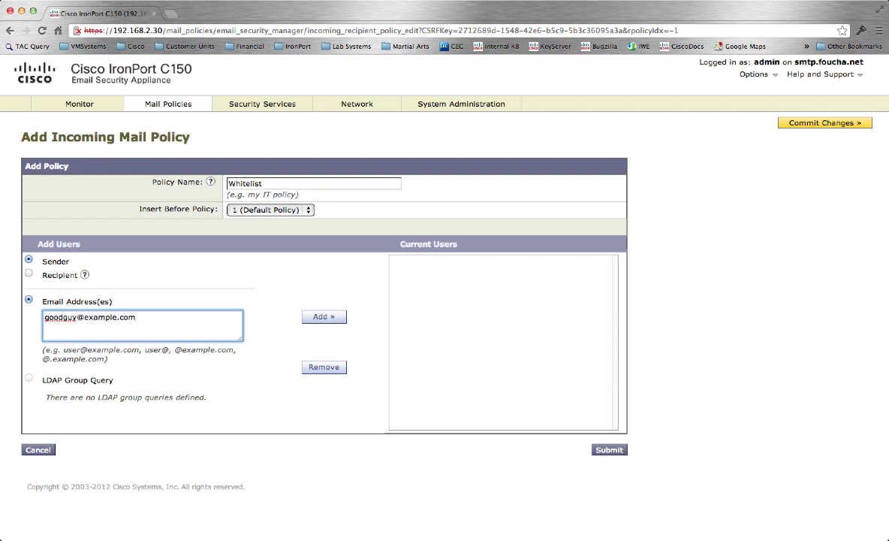
click(323, 317)
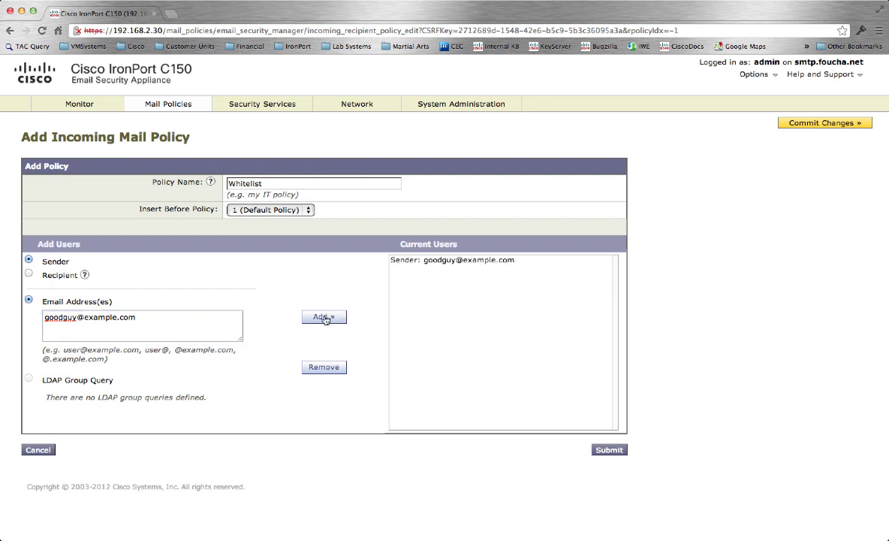
click(608, 451)
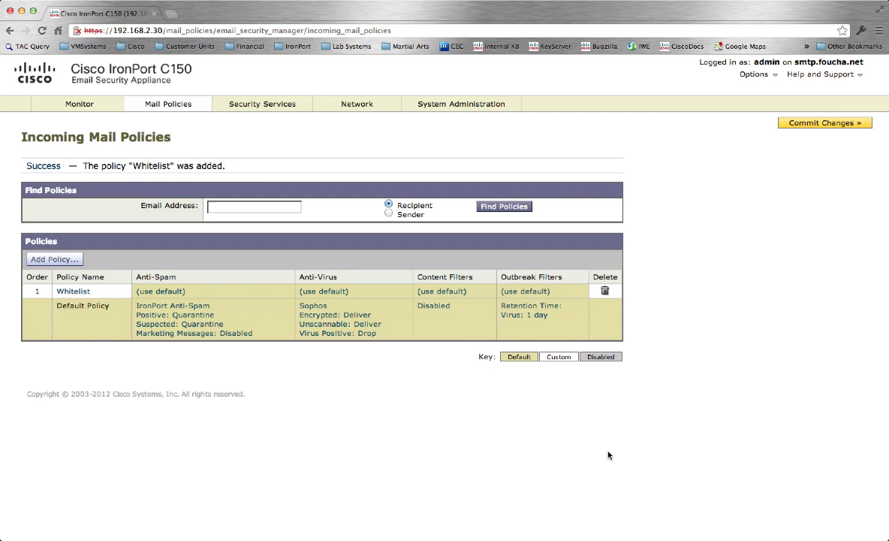
Step: Create an incoming mail policy named Blocklist that matches one blocked sender address
click(62, 259)
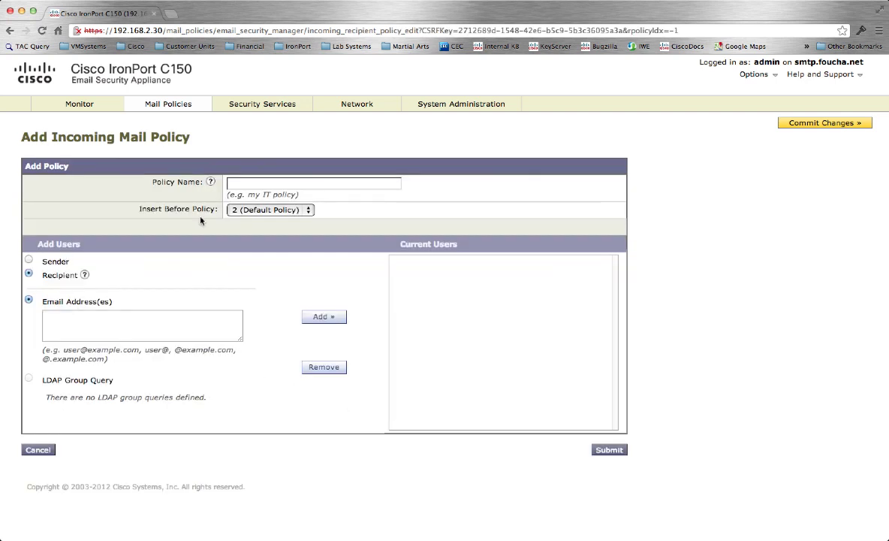
click(251, 185)
text(Bl)
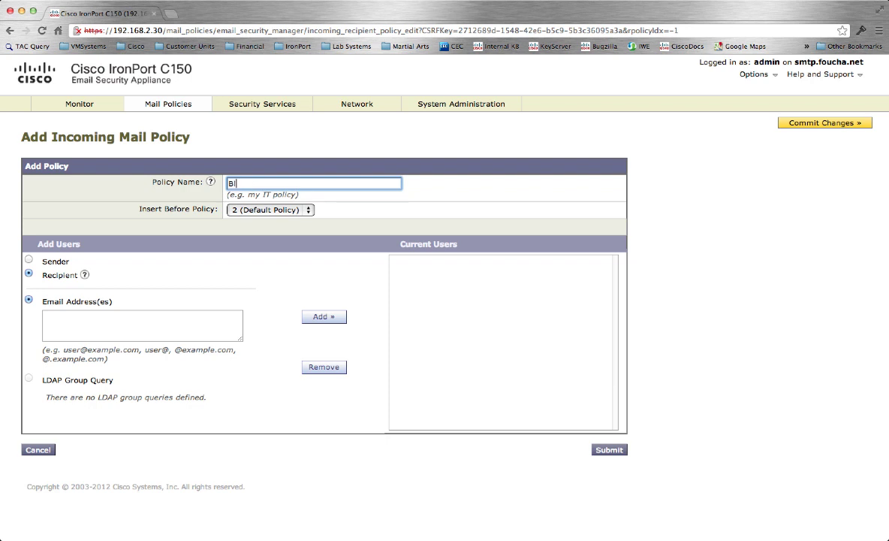
text(ocklist)
click(29, 260)
click(75, 319)
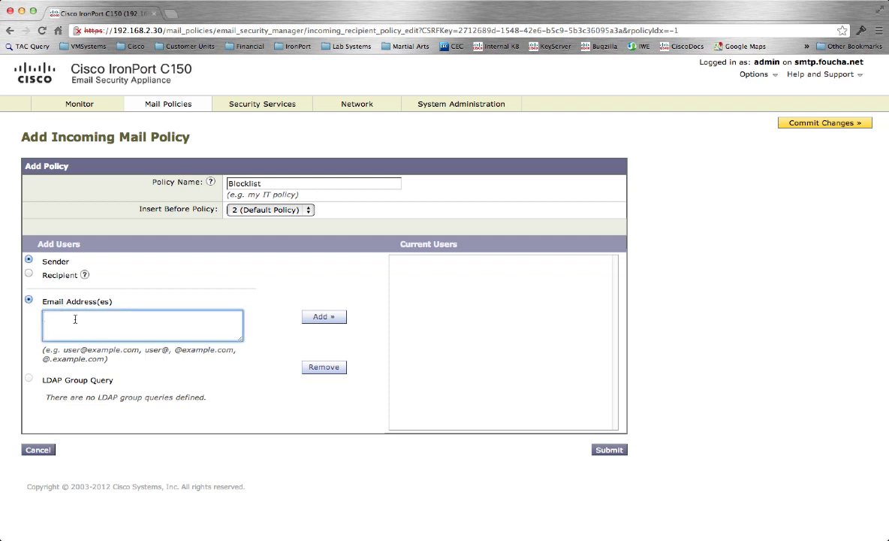
click(320, 317)
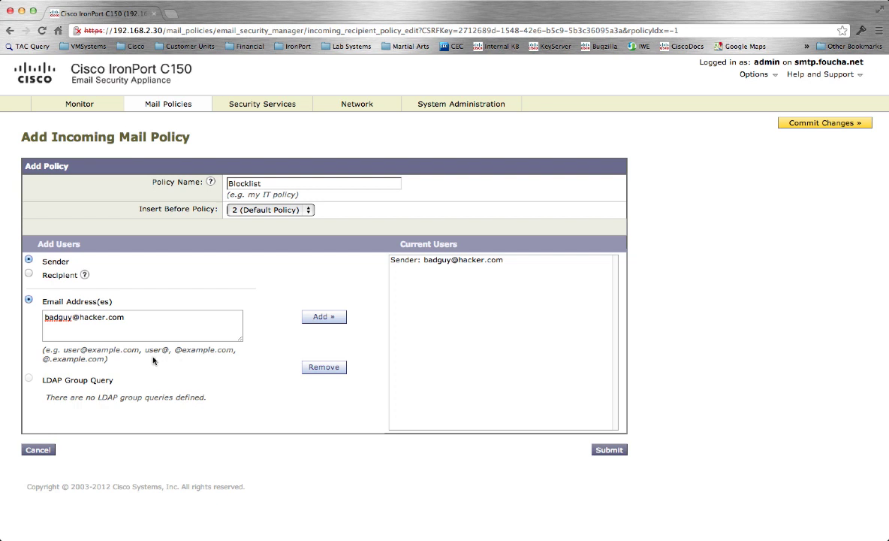
click(609, 449)
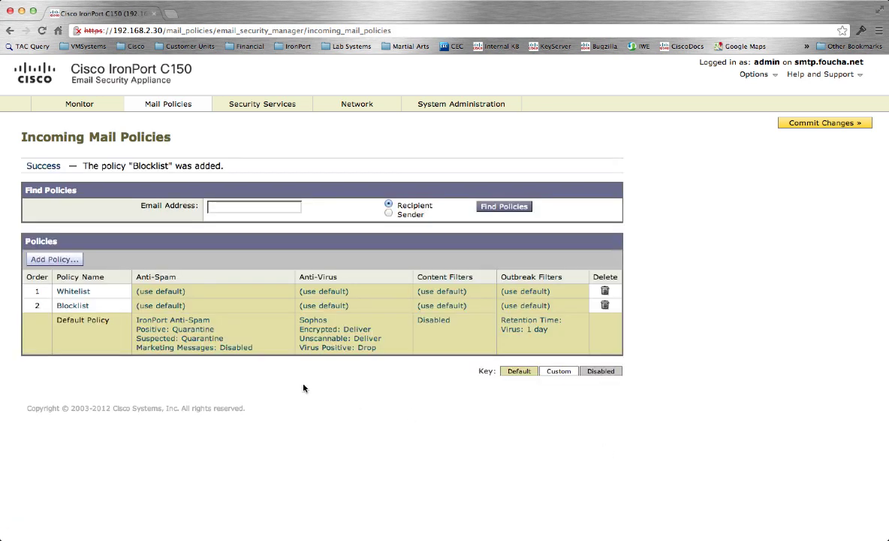
Step: Set the Whitelist policy's anti-spam scanning to Disabled
click(160, 293)
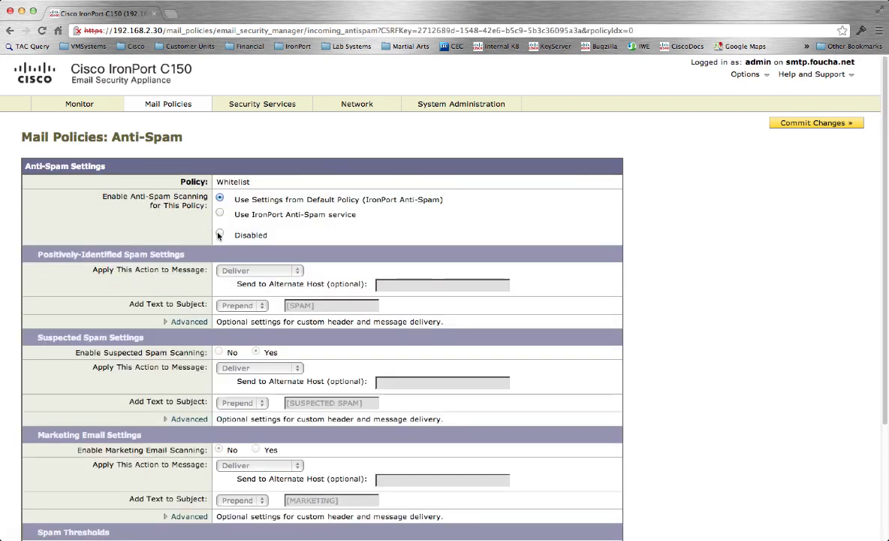
click(219, 235)
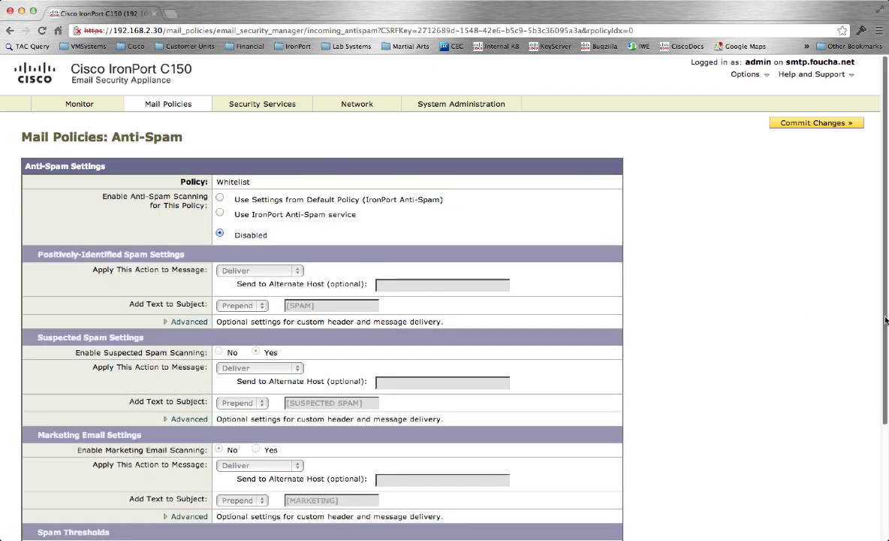
scroll(886, 381, down, 2)
scroll(887, 381, down, 2)
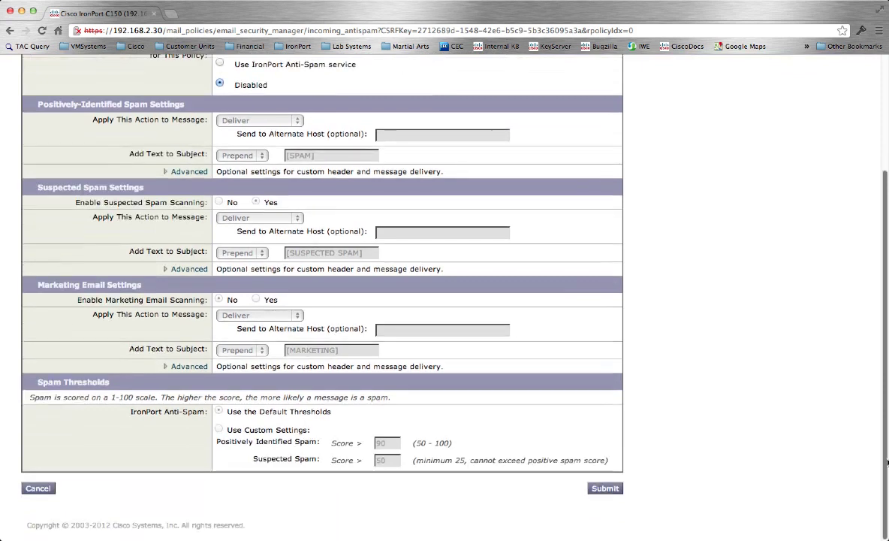
click(606, 489)
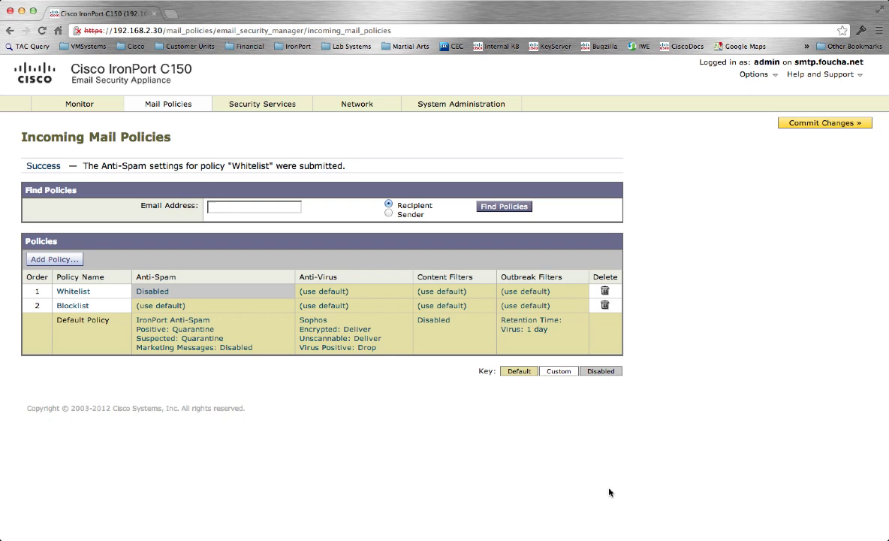
Step: Set the Blocklist policy's anti-spam scanning to Disabled
click(164, 306)
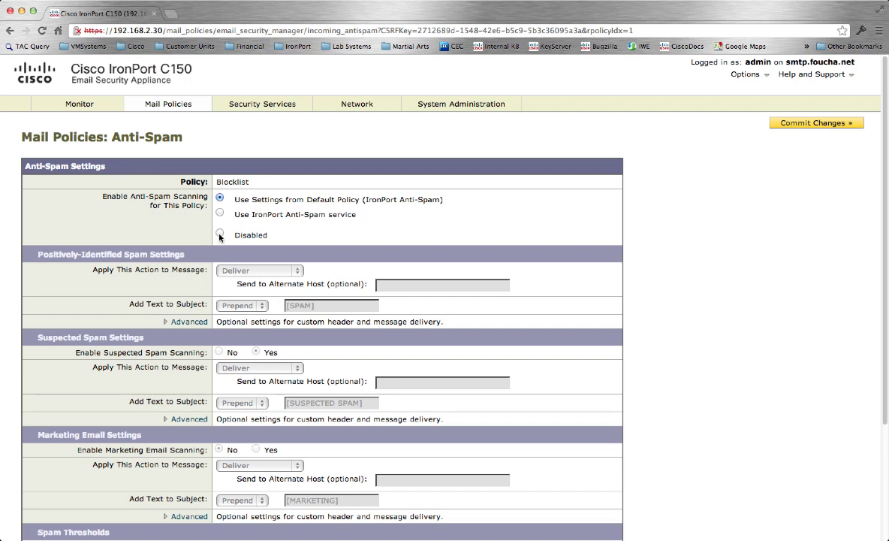
click(220, 234)
scroll(815, 325, down, 5)
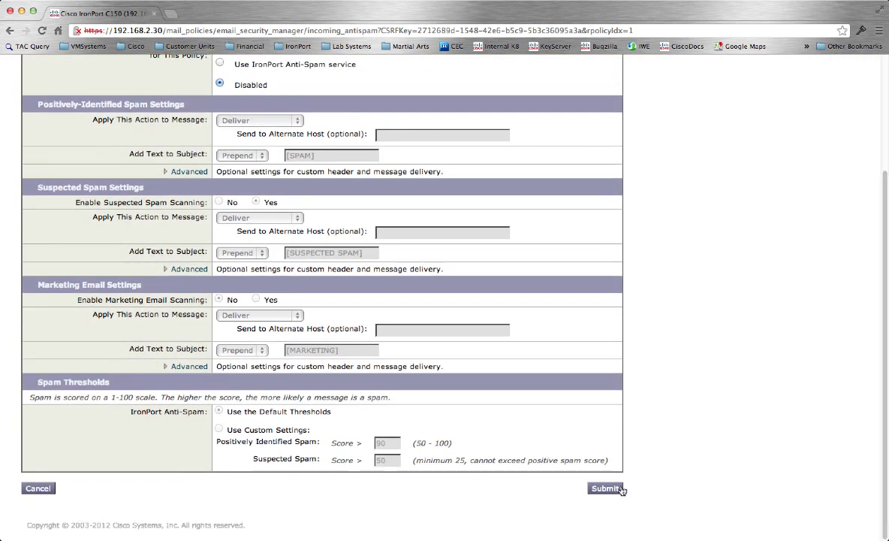
click(605, 489)
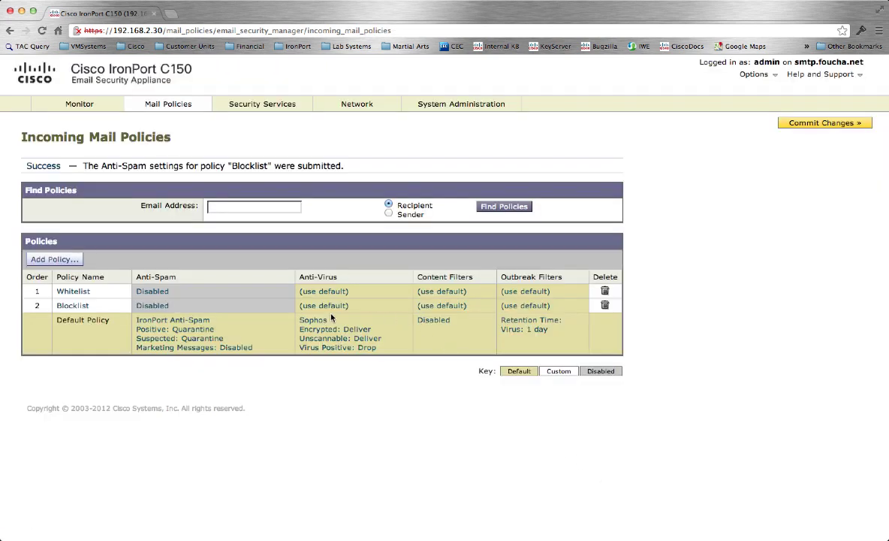
Step: Turn off anti-virus scanning for the Blocklist policy
click(323, 306)
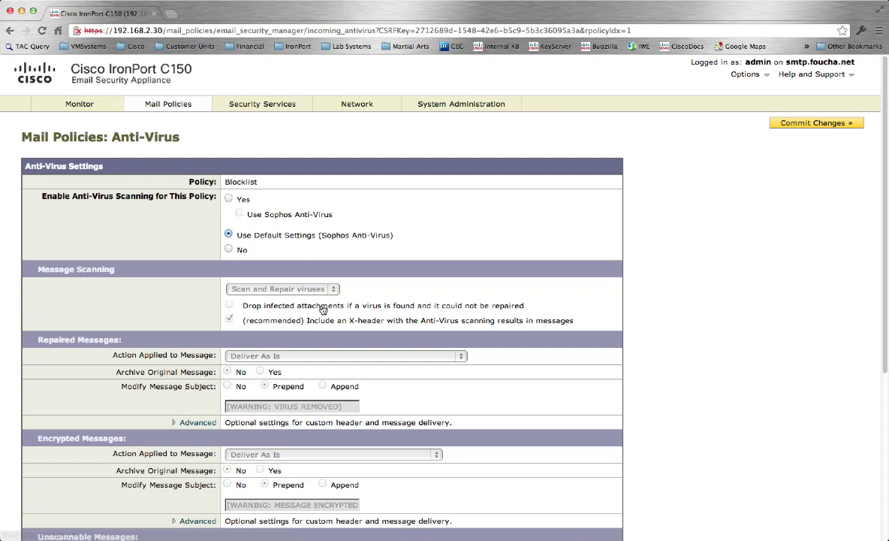
click(229, 250)
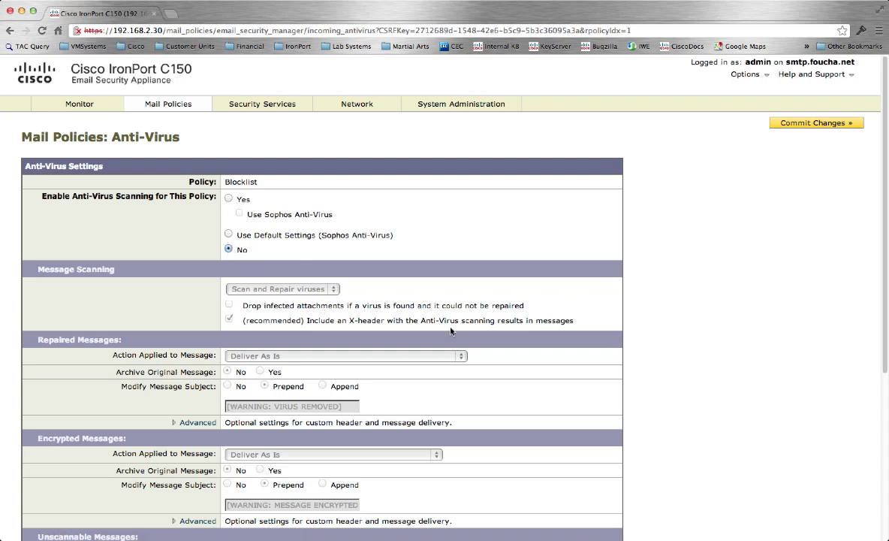
scroll(885, 449, down, 5)
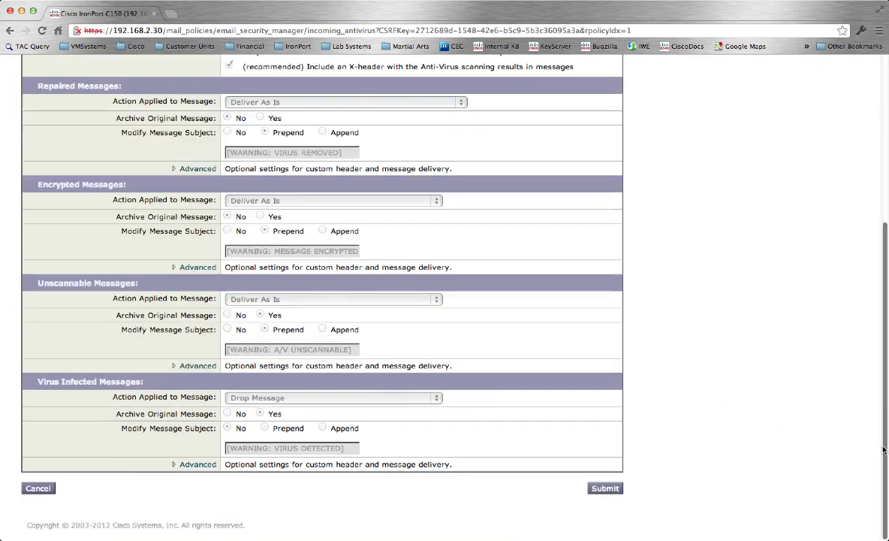
click(605, 488)
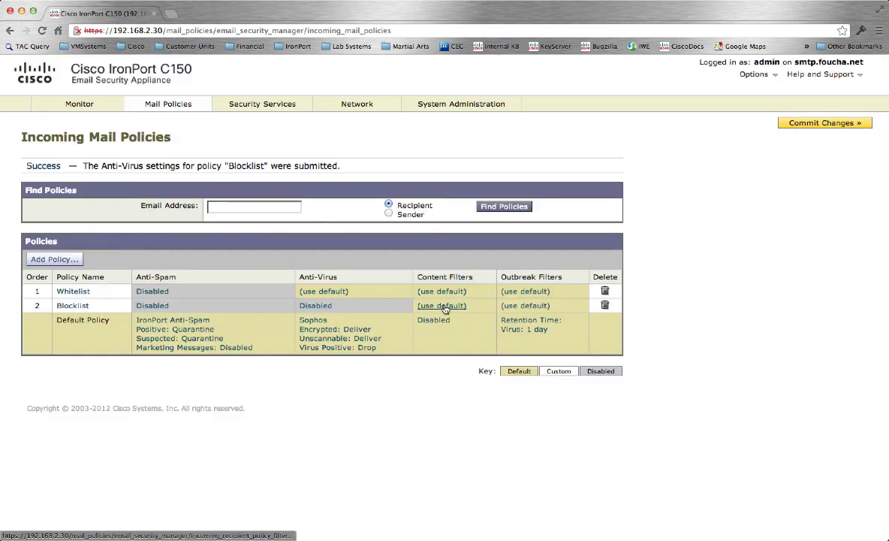
Step: Enable customized content filters for Blocklist with the DROP filter applied
click(444, 306)
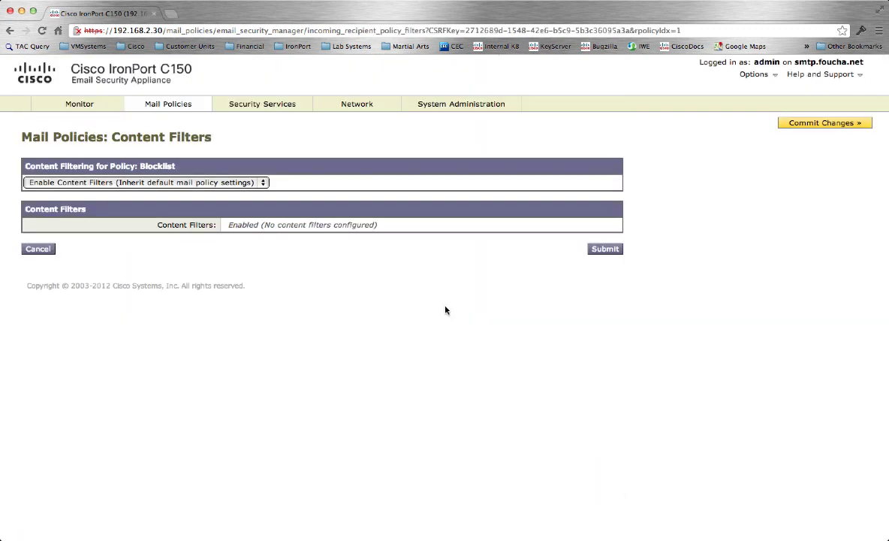
click(219, 185)
click(218, 186)
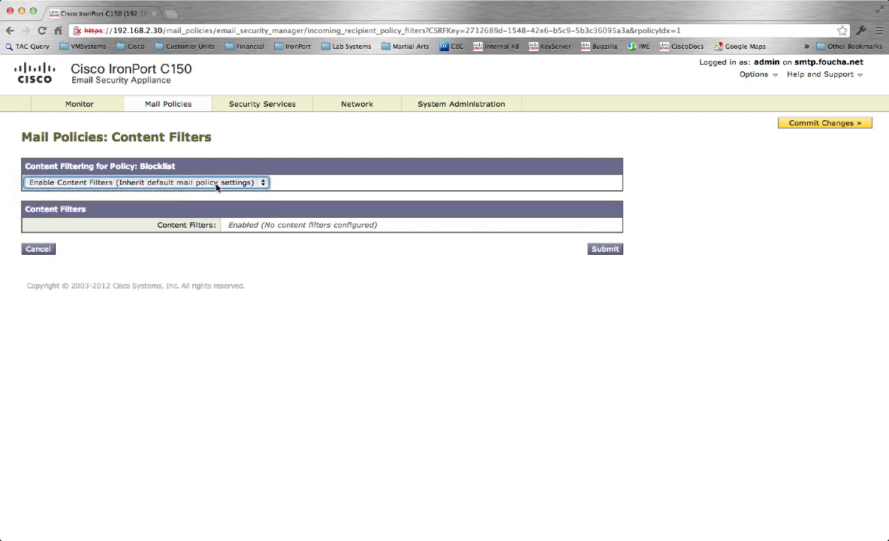
click(211, 191)
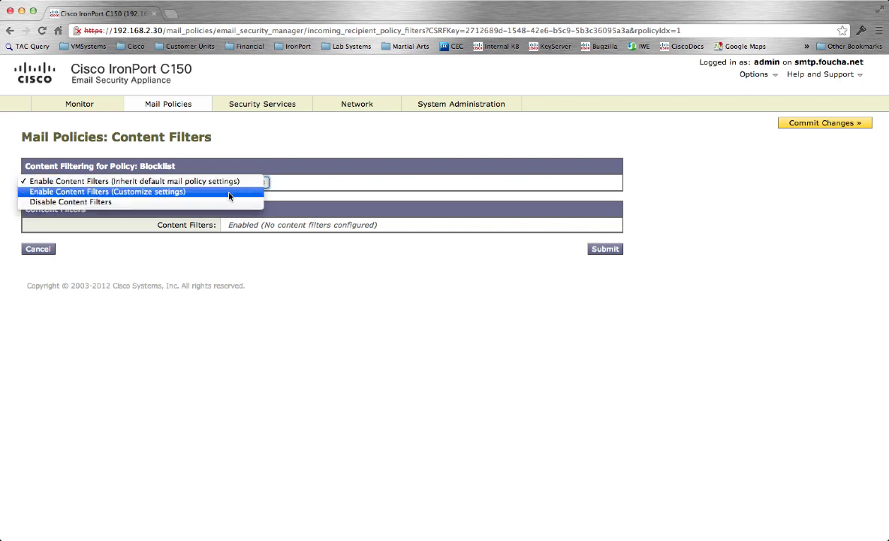
click(229, 194)
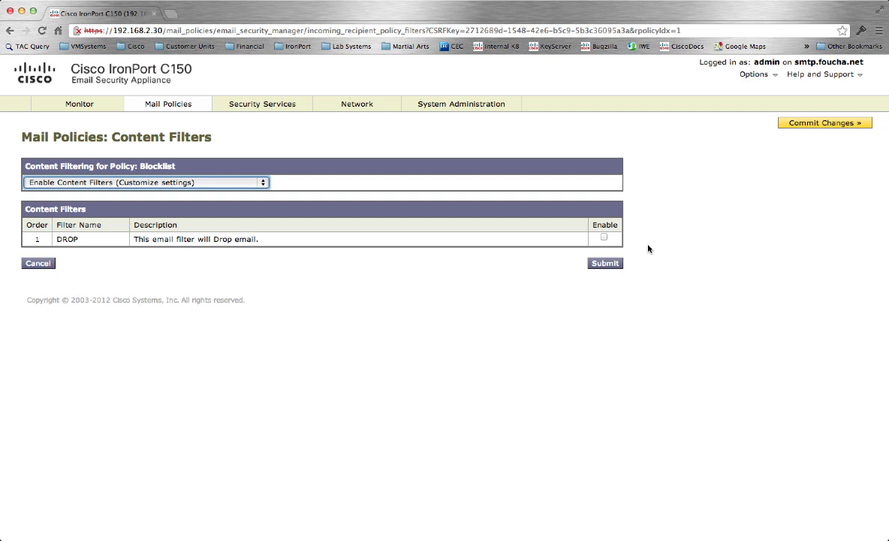
click(604, 237)
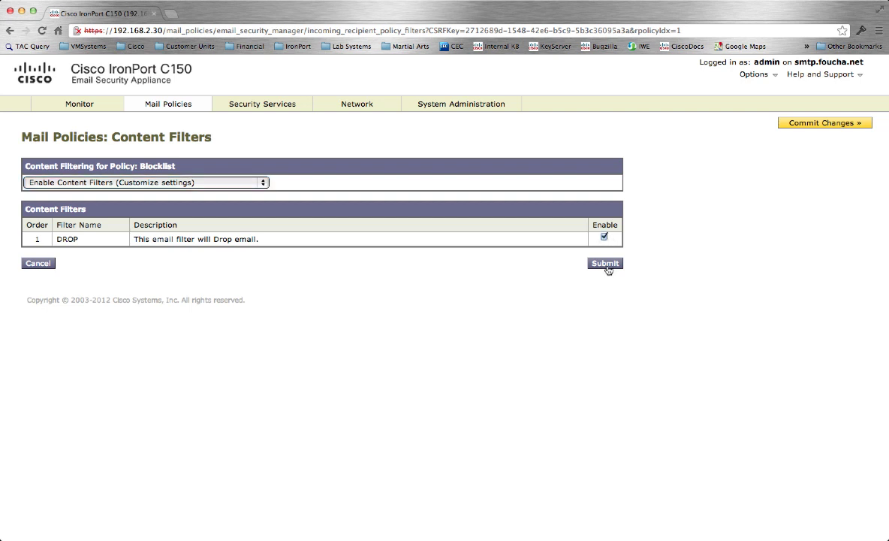
click(606, 263)
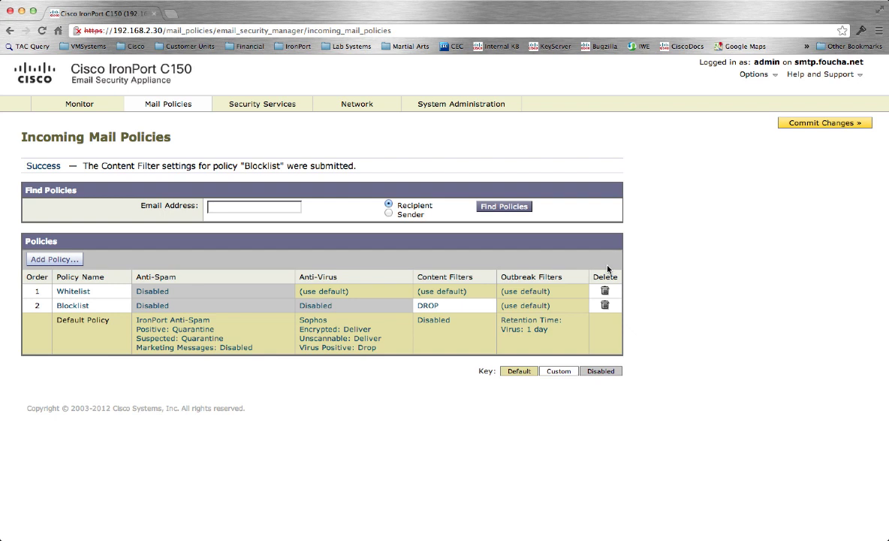
Step: Make the Default Policy drop positively identified spam and scan marketing email, delivering it
click(179, 336)
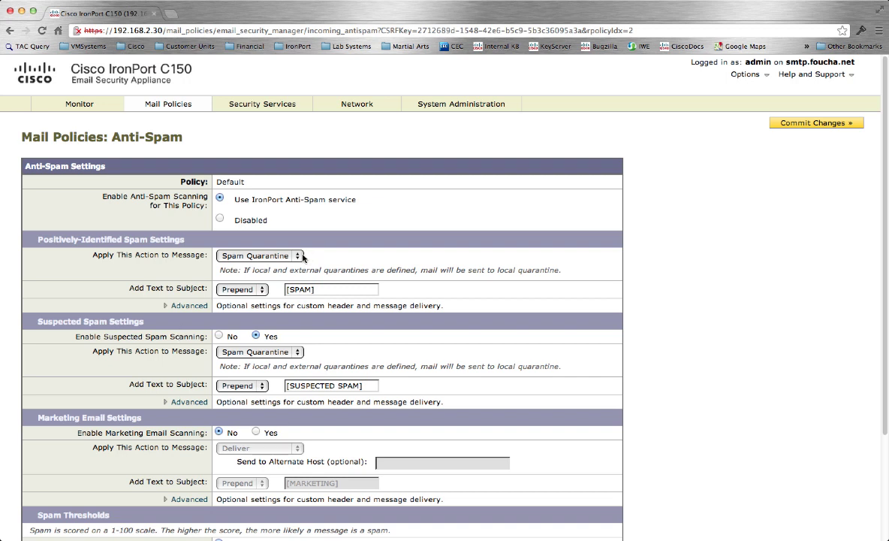
click(296, 257)
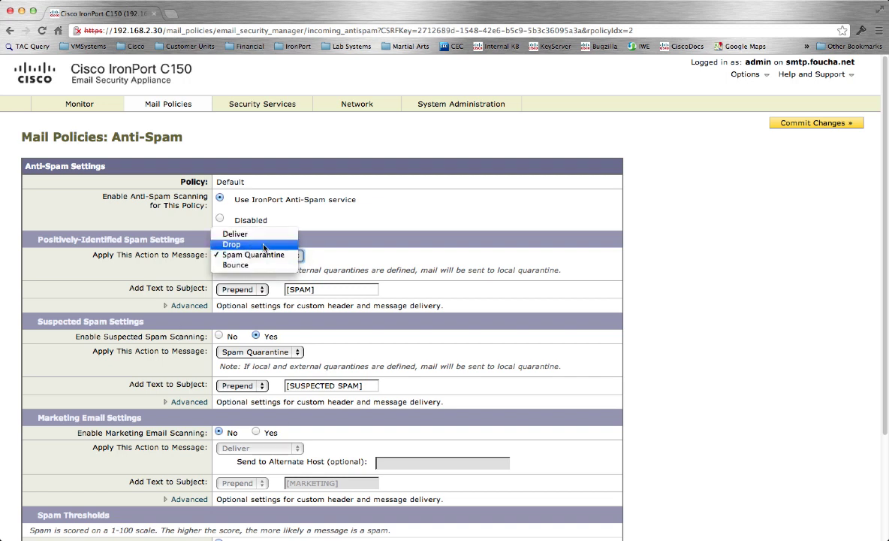
click(263, 247)
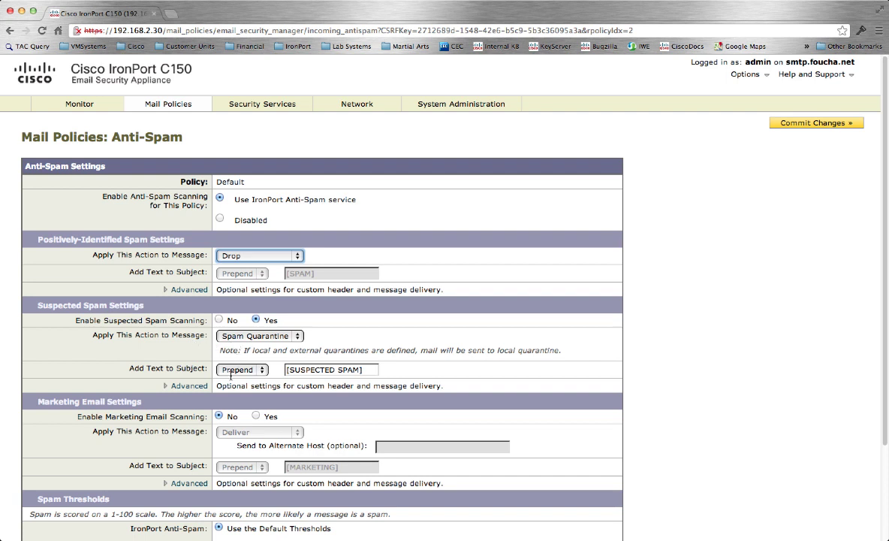
click(257, 418)
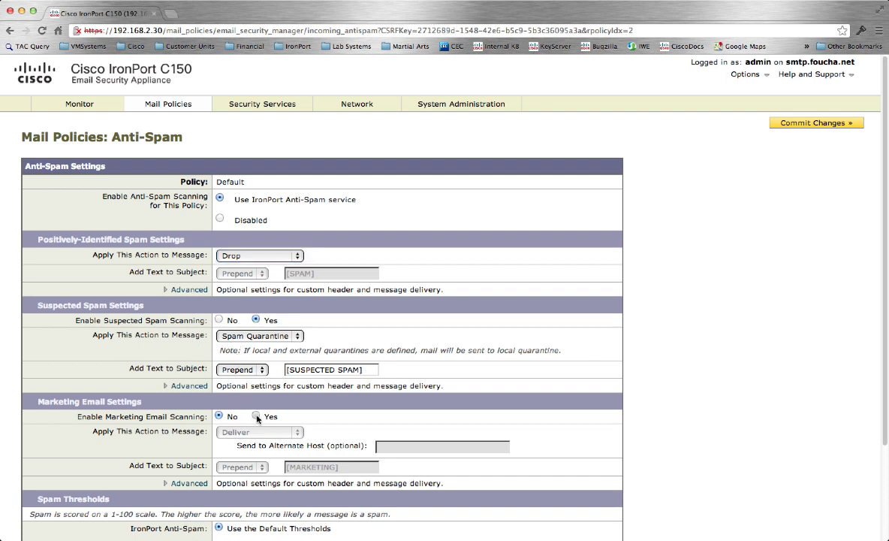
click(296, 432)
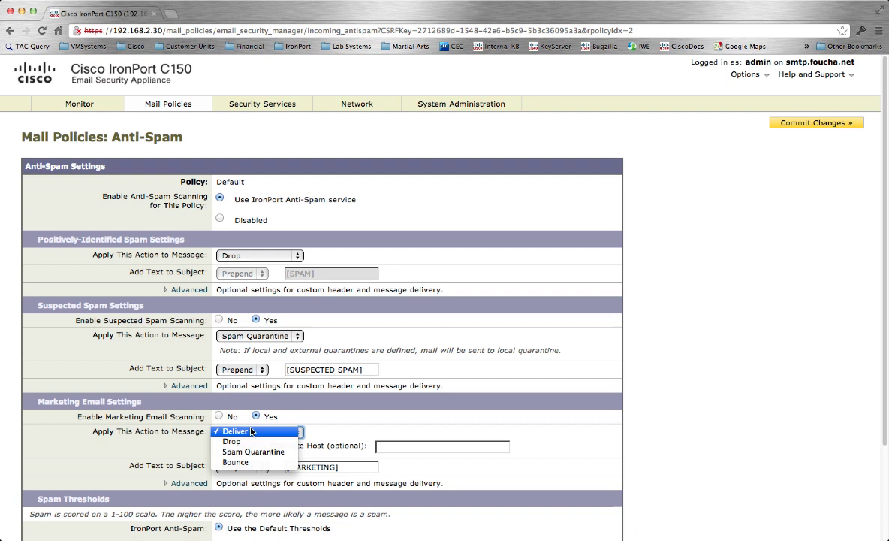
click(402, 419)
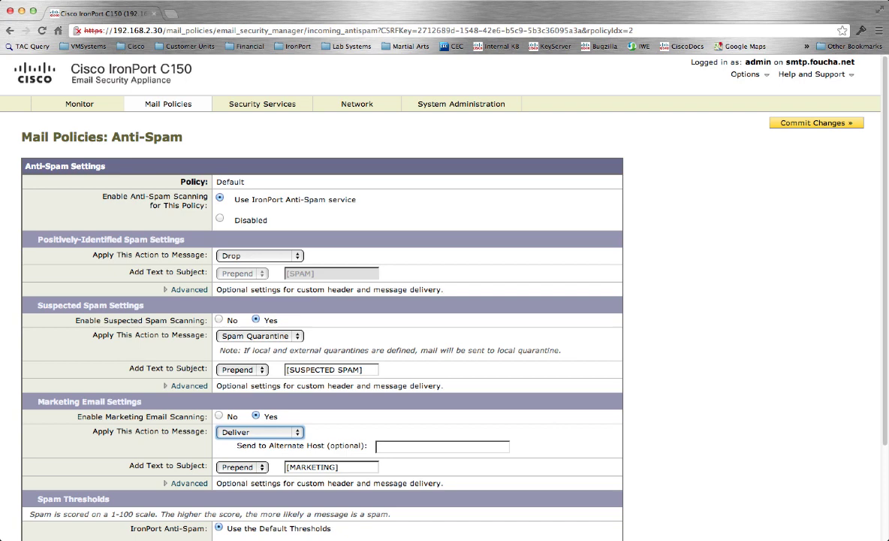
scroll(878, 388, down, 4)
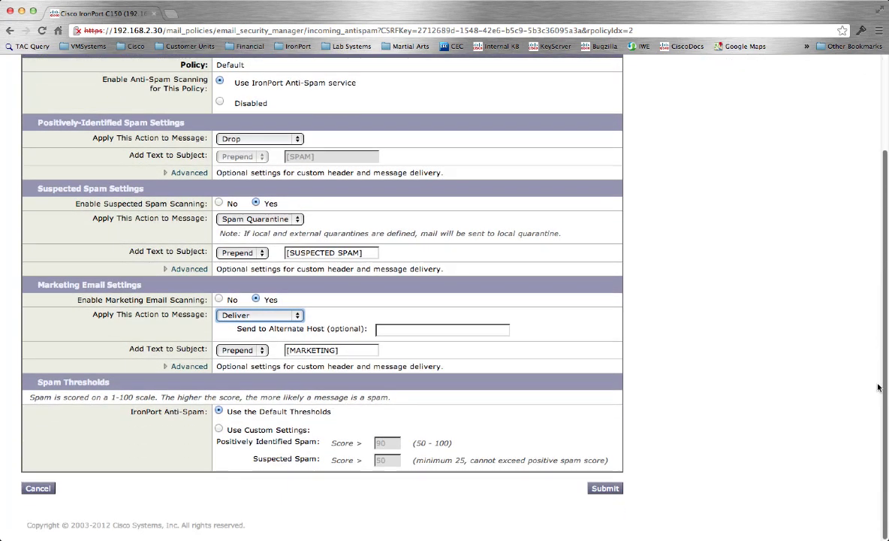
Step: Submit the Default Policy's anti-spam changes
click(606, 489)
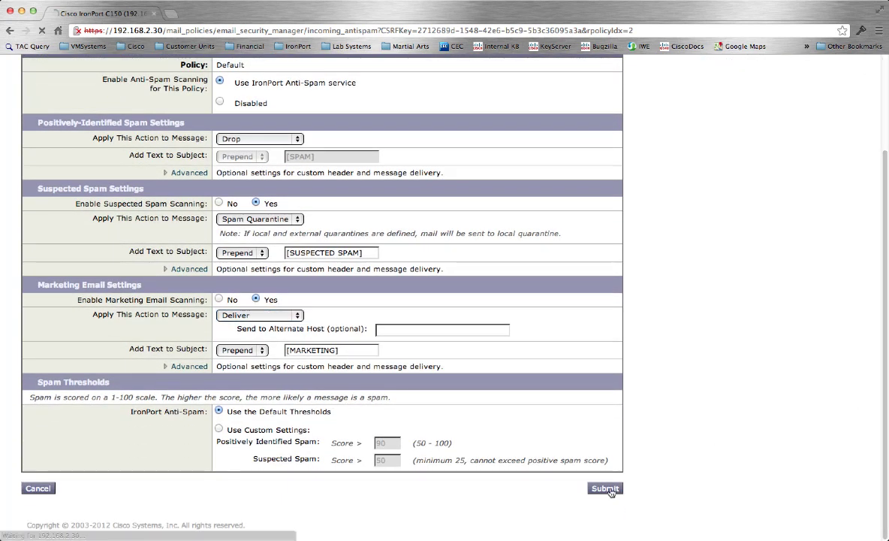